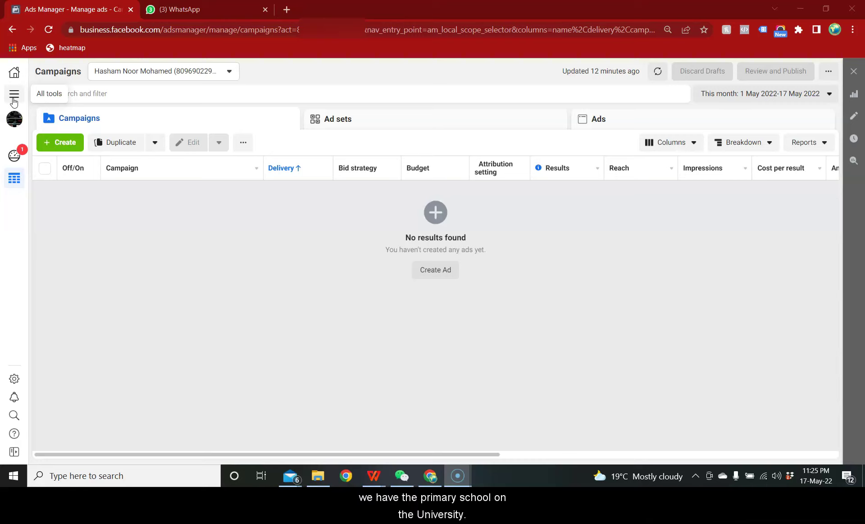
- Open the All tools overview, look at it, then close it
click(13, 94)
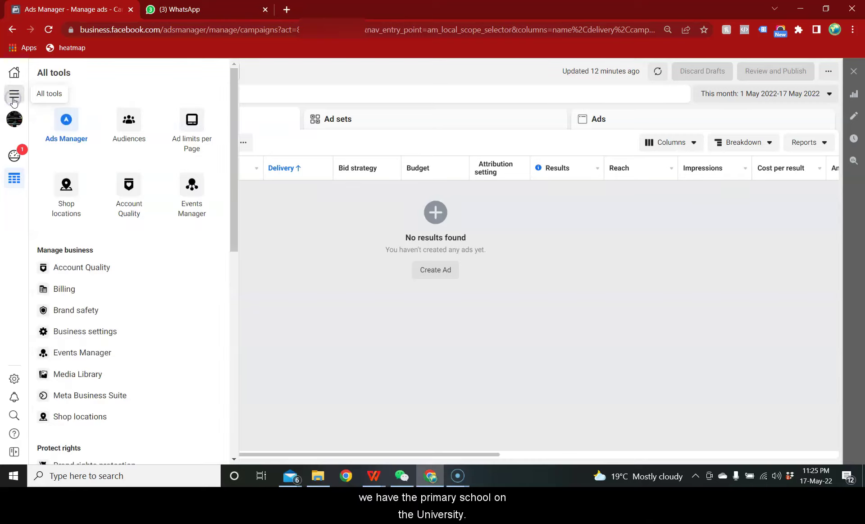
click(114, 196)
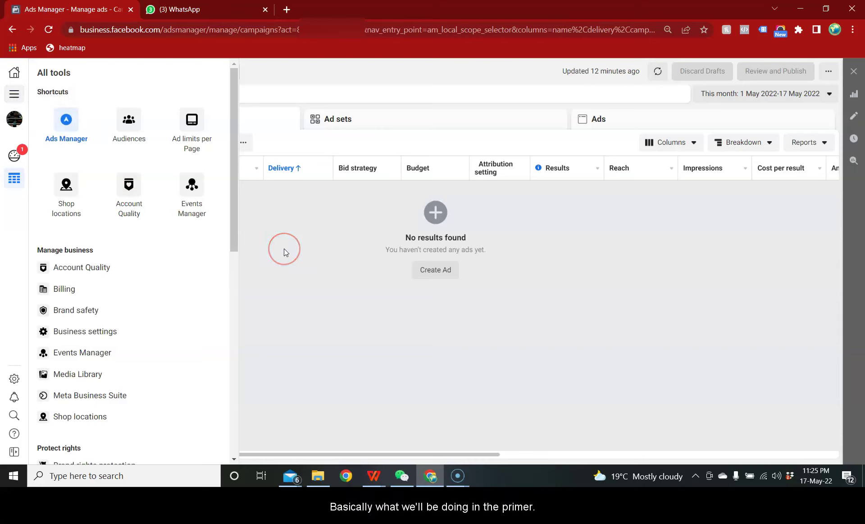
click(302, 245)
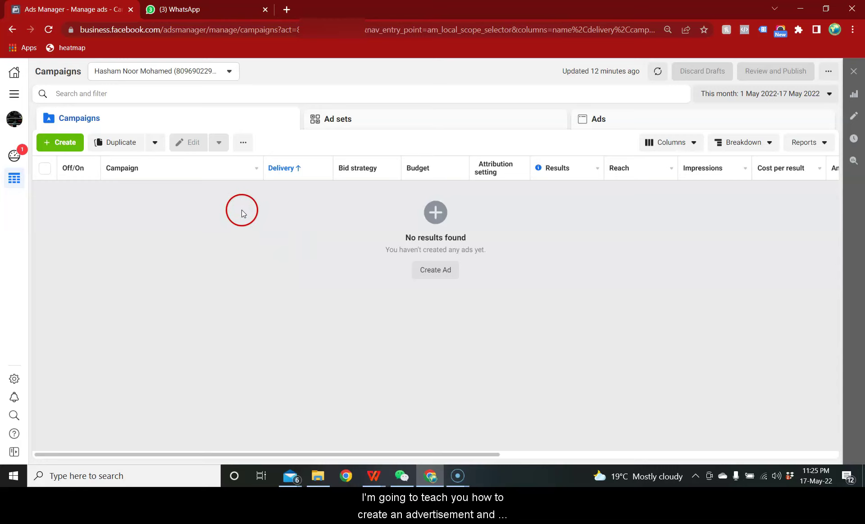
- Start a new campaign, cancel it, and reopen the All tools overview
click(75, 140)
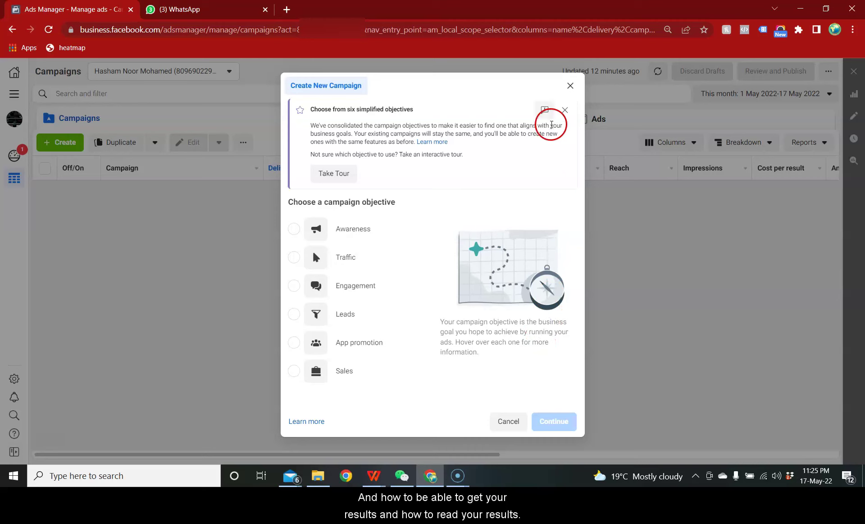
click(570, 86)
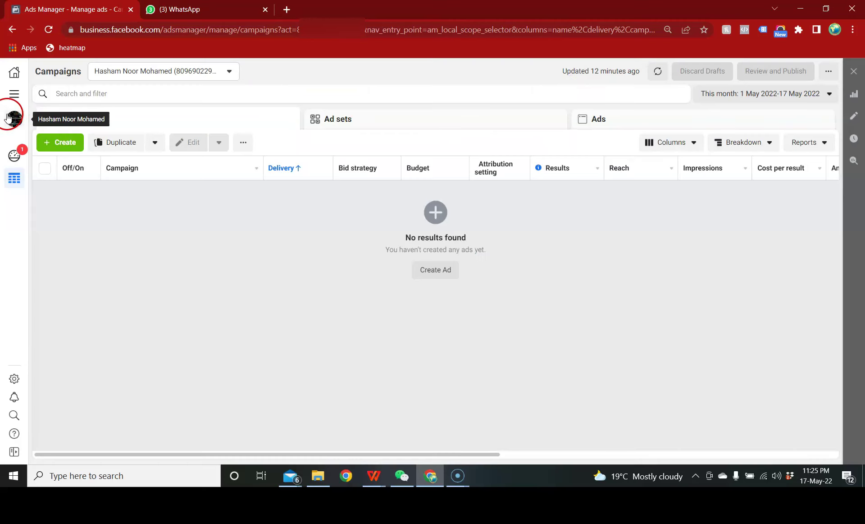
click(14, 99)
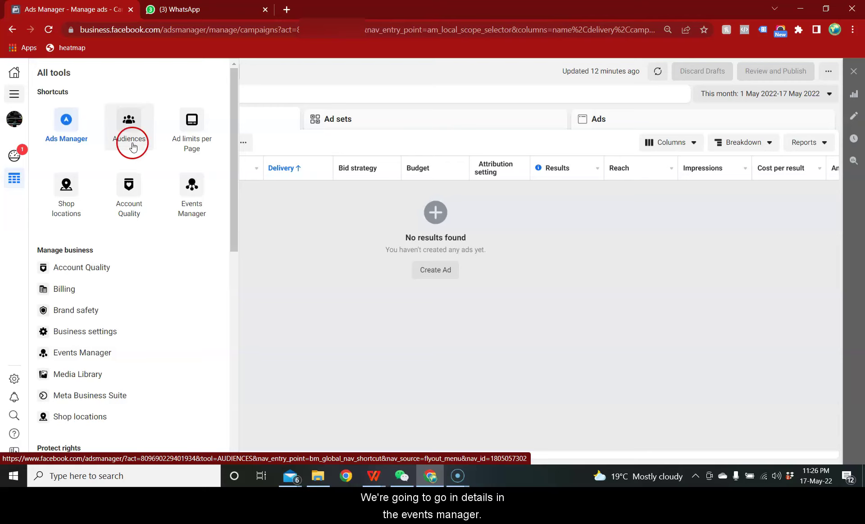
scroll(175, 223, down, 2)
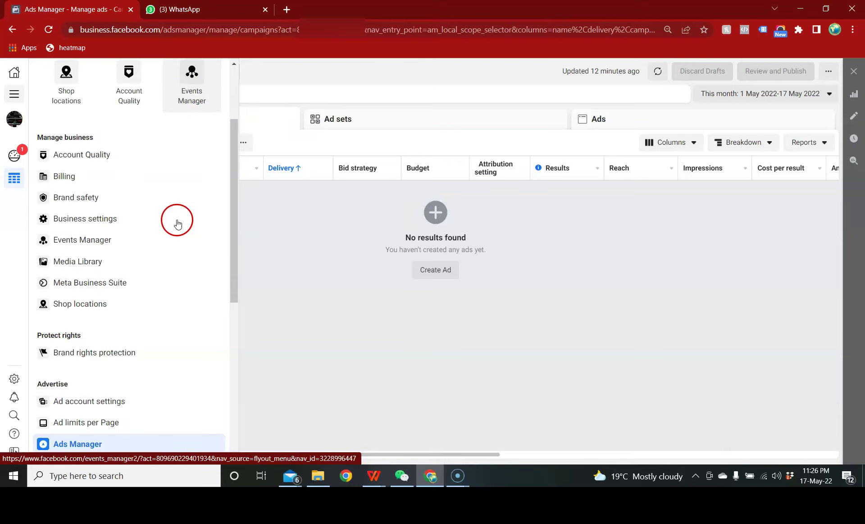
scroll(177, 223, down, 2)
scroll(176, 223, down, 2)
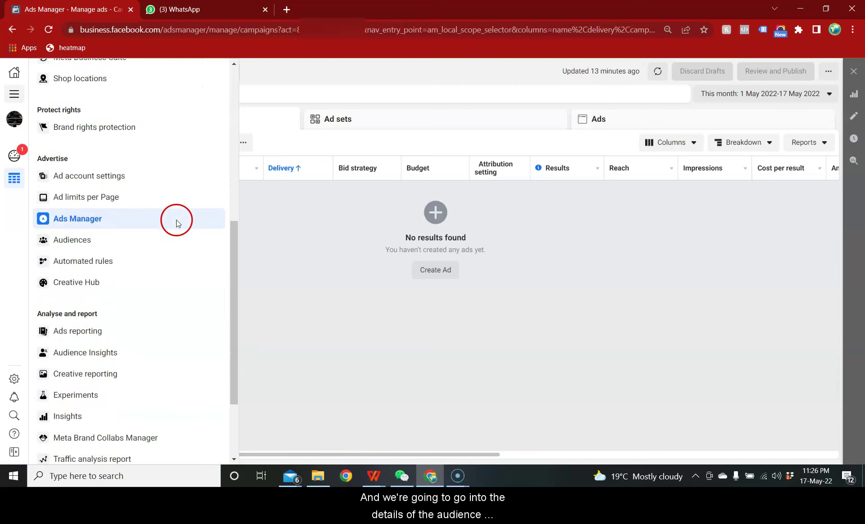
scroll(177, 223, down, 1)
scroll(177, 223, down, 1)
scroll(176, 223, down, 1)
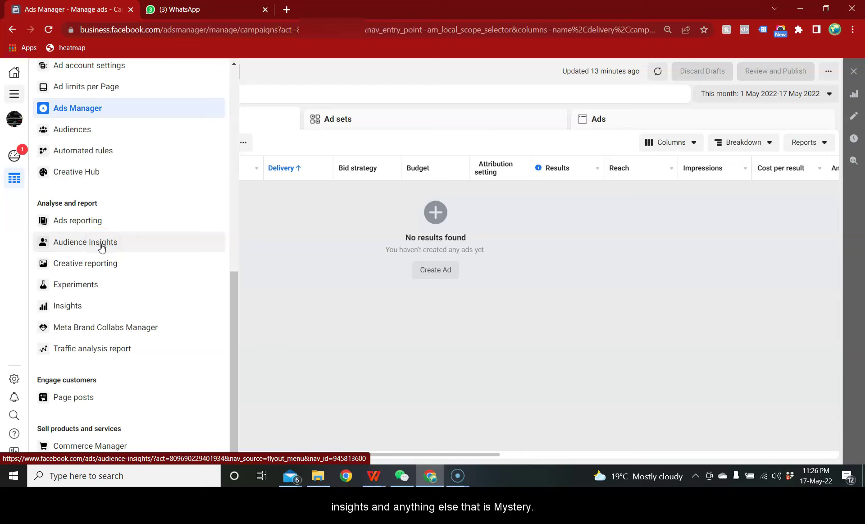
- Browse the All tools panel, then dismiss it to reach the empty Campaigns dashboard
click(102, 247)
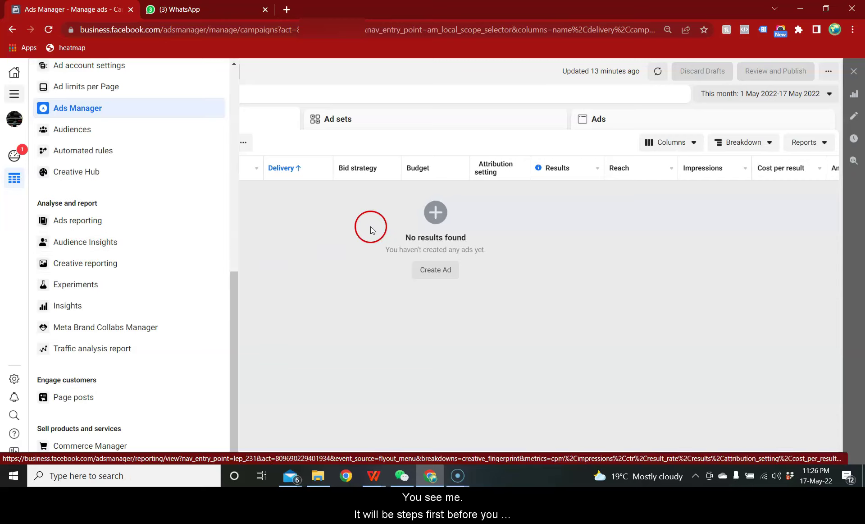
scroll(45, 202, up, 5)
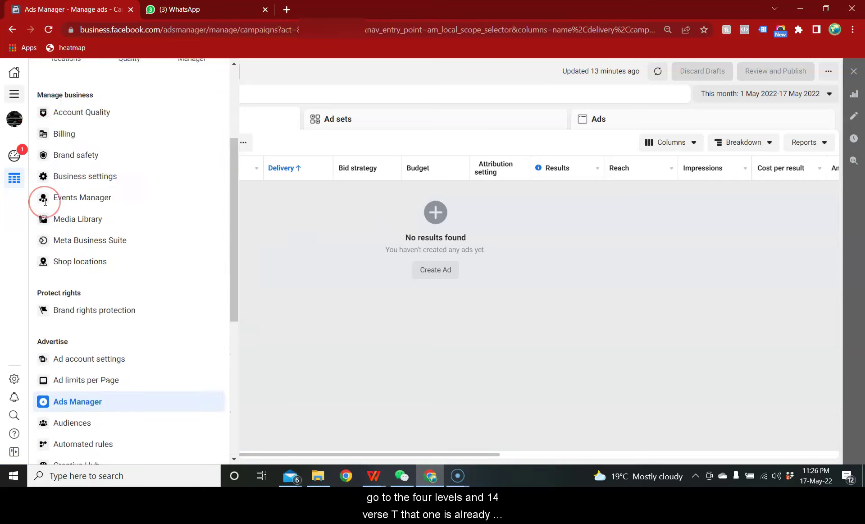
scroll(43, 194, up, 2)
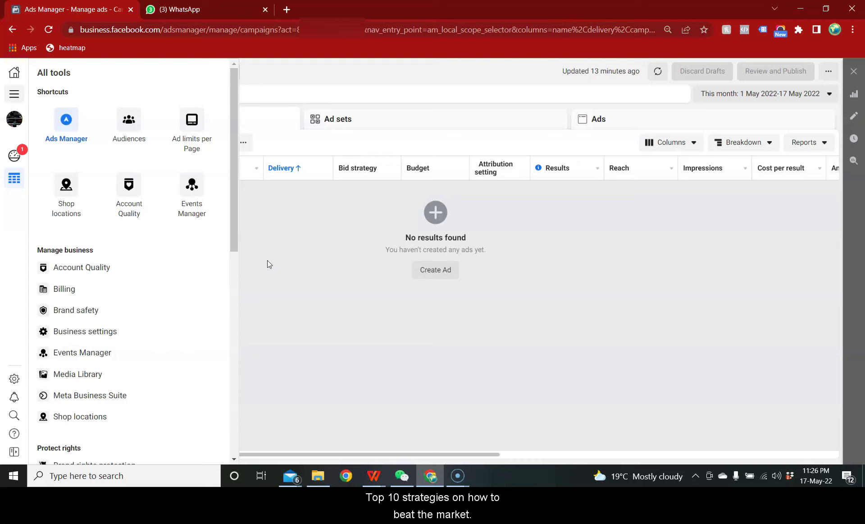
click(269, 260)
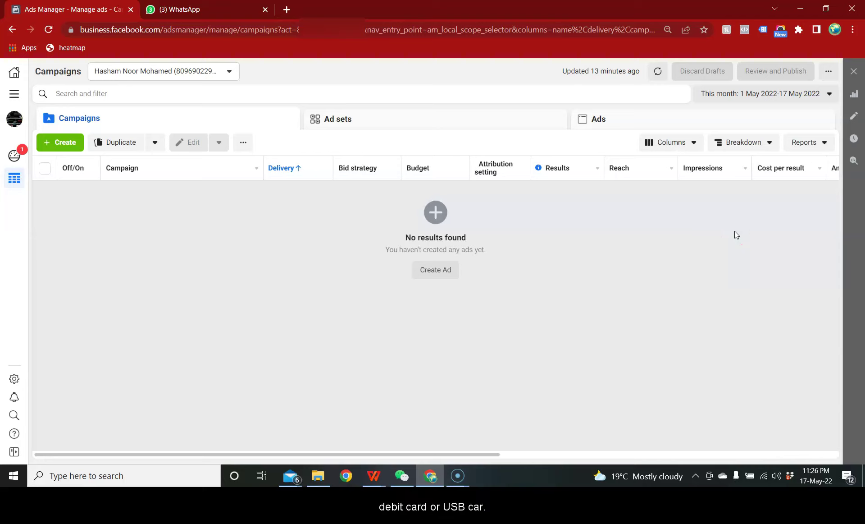
click(729, 234)
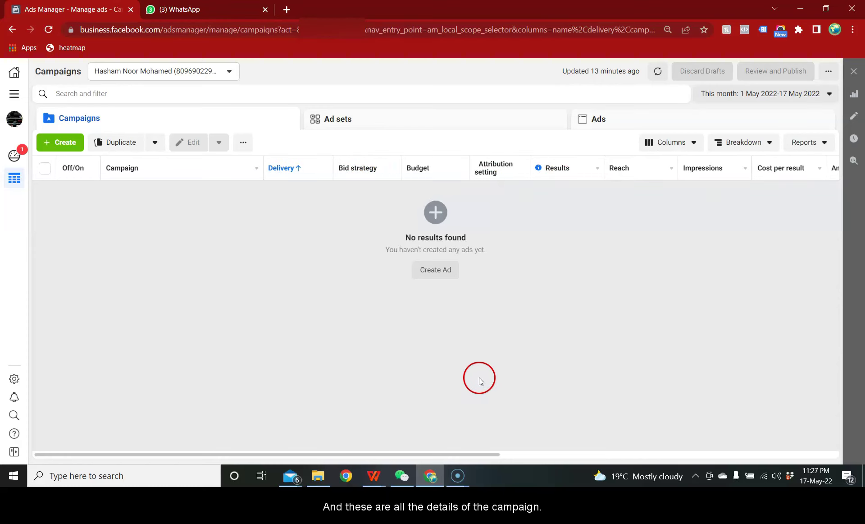
click(693, 142)
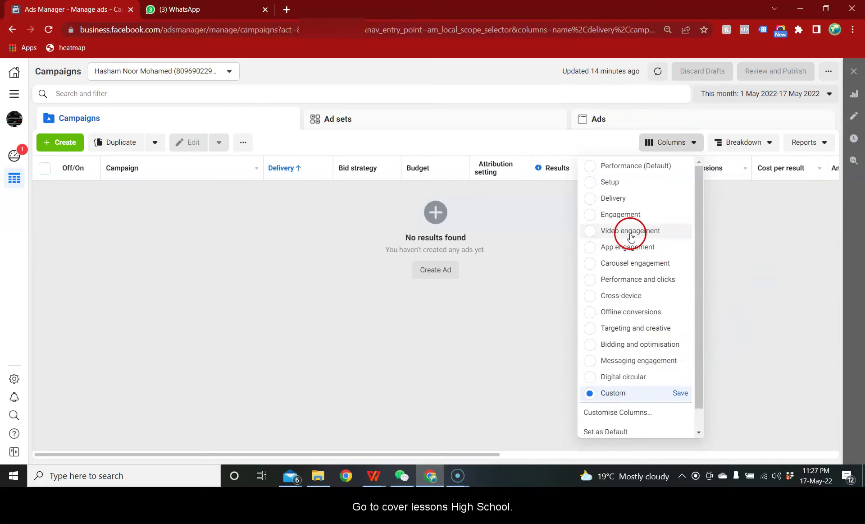
click(742, 143)
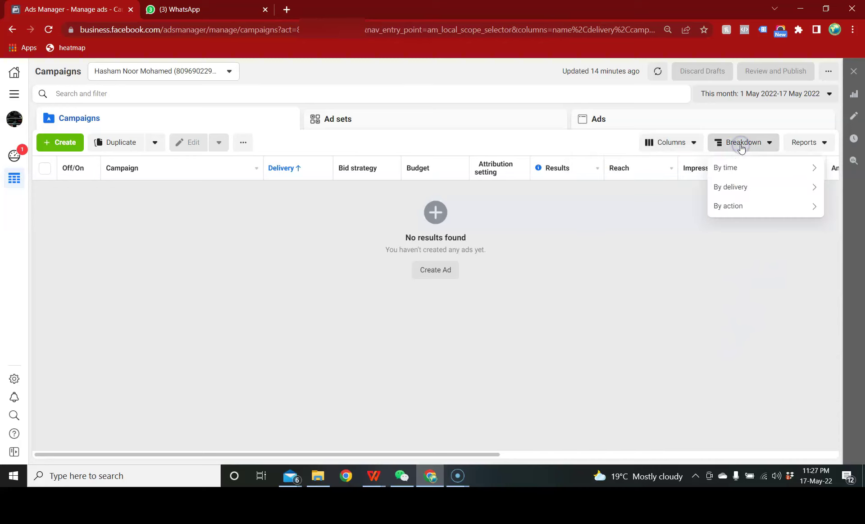
click(805, 142)
click(673, 303)
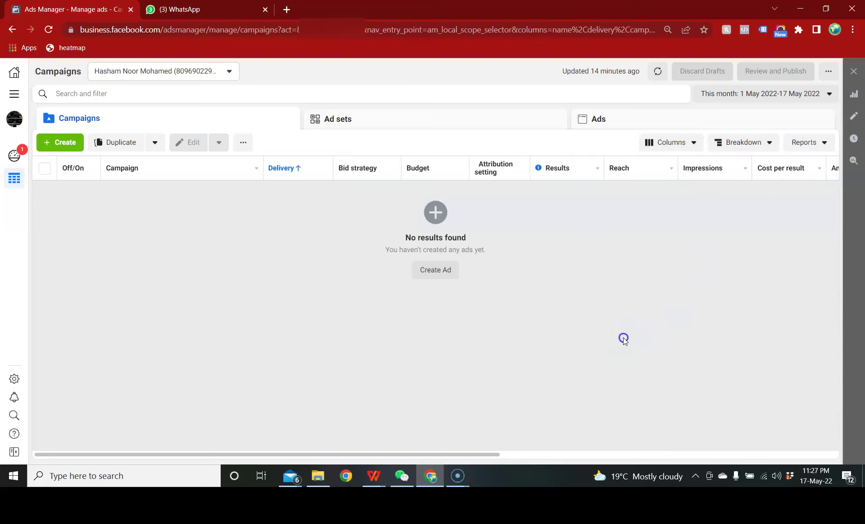
click(718, 145)
click(753, 96)
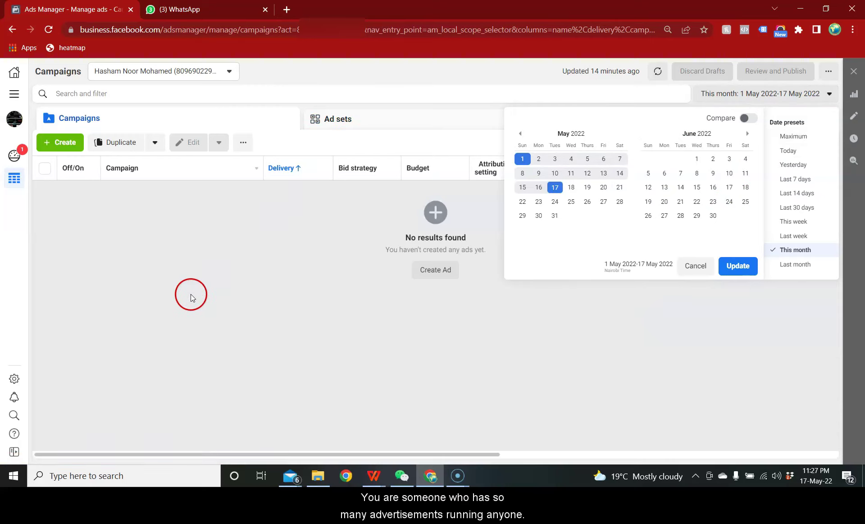
click(245, 308)
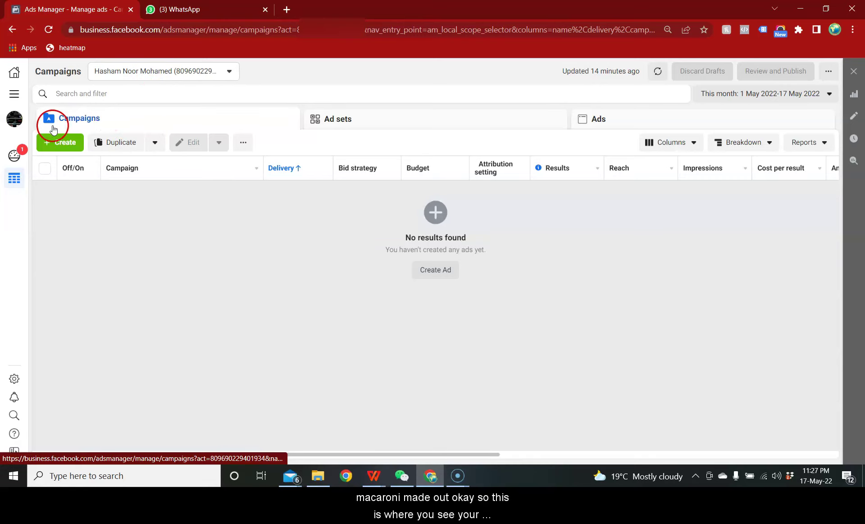
click(339, 121)
click(599, 121)
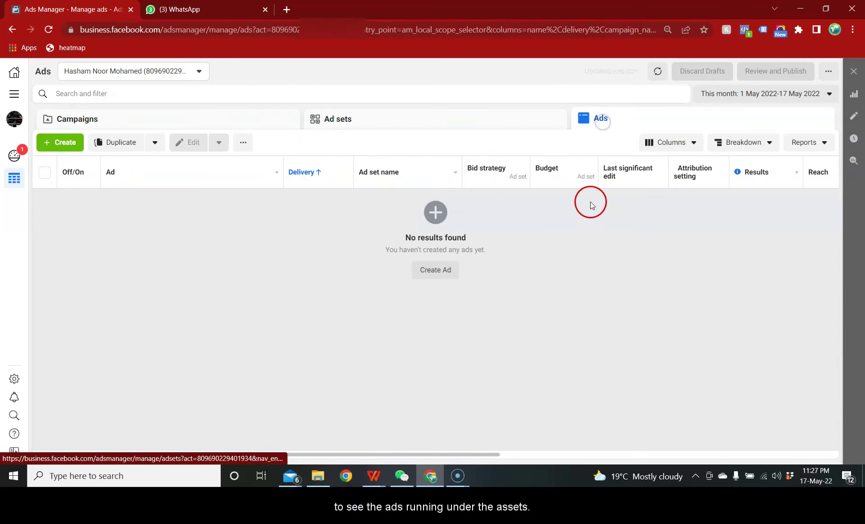
click(215, 119)
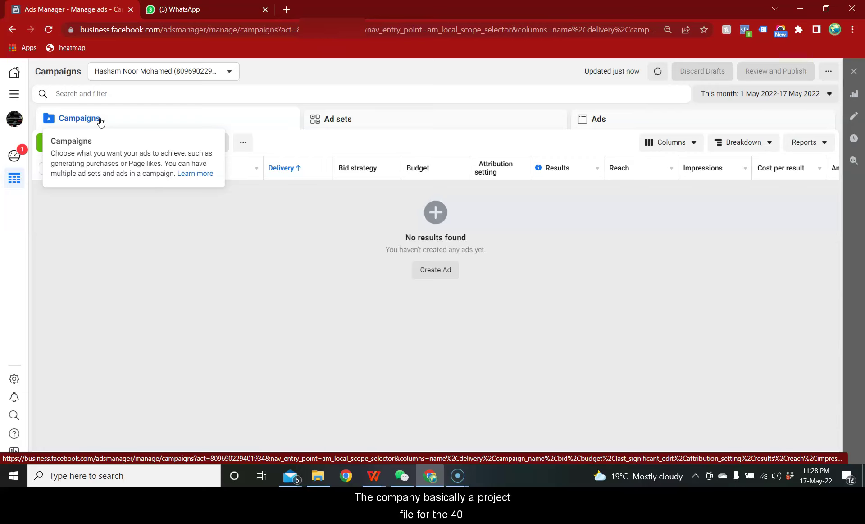
click(366, 124)
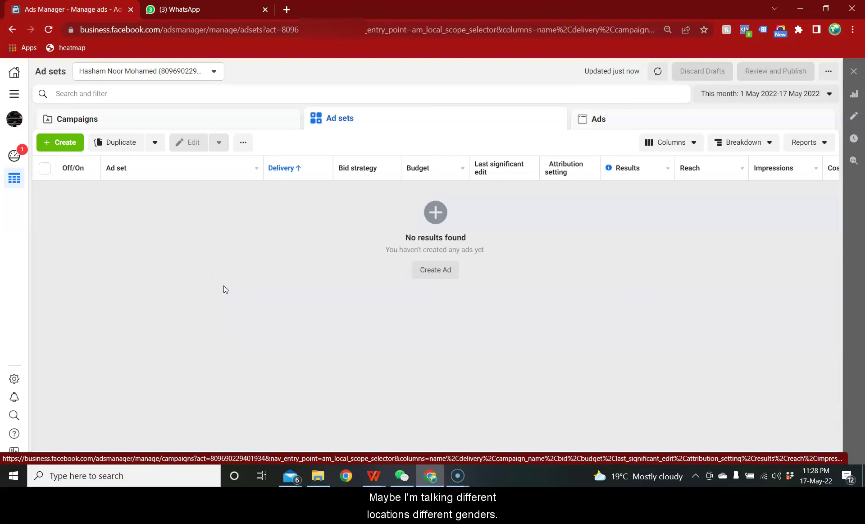
click(428, 120)
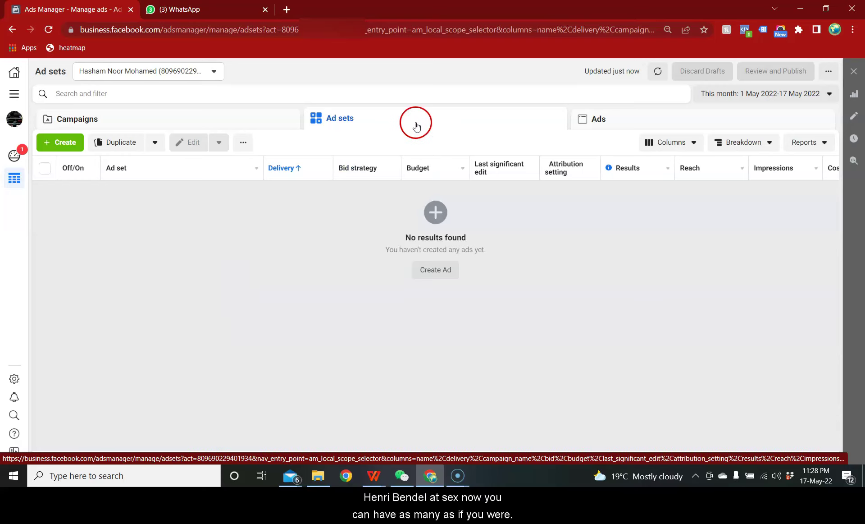
click(647, 121)
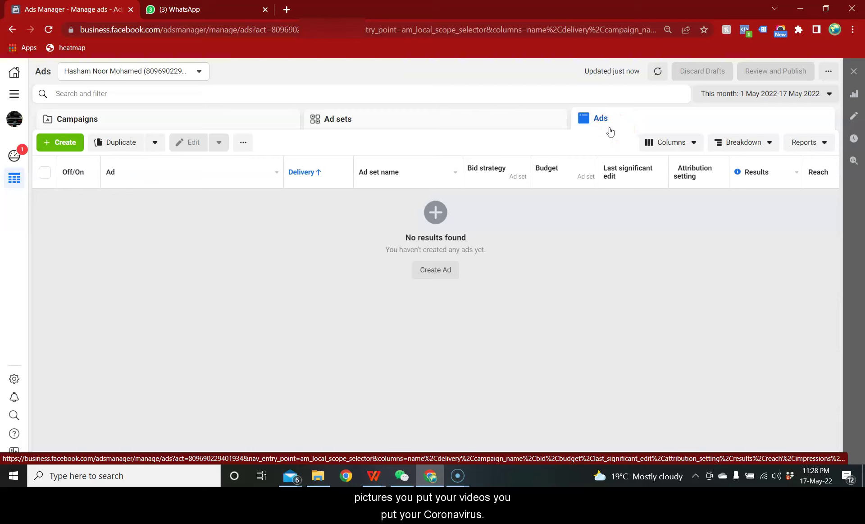
click(604, 148)
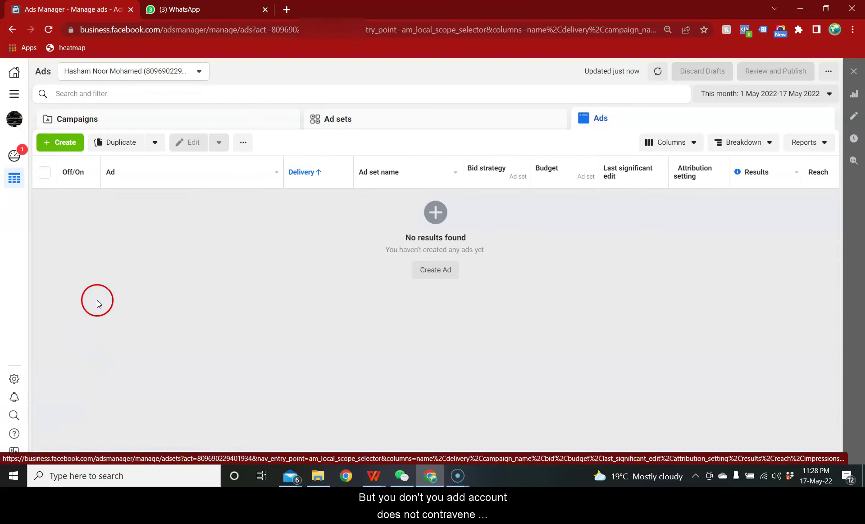
click(146, 119)
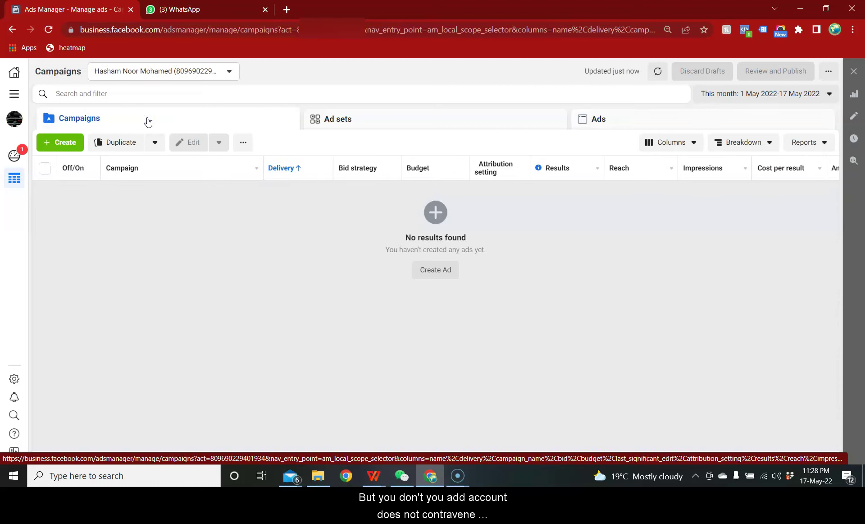
click(136, 221)
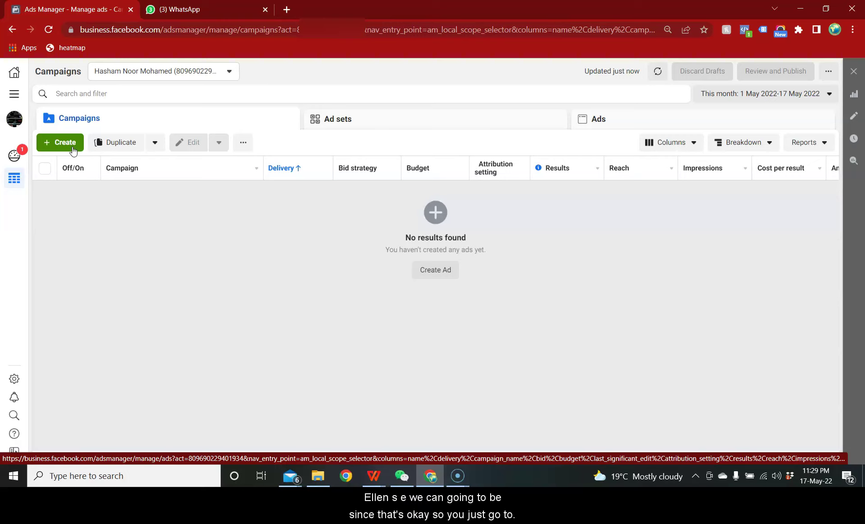
click(82, 140)
- Open the Create New Campaign dialog, which previews the Awareness objective
click(66, 141)
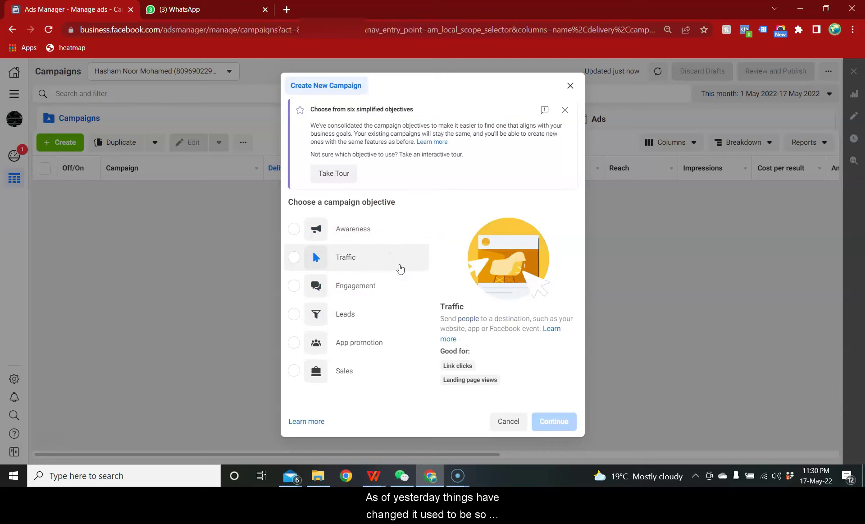
click(413, 238)
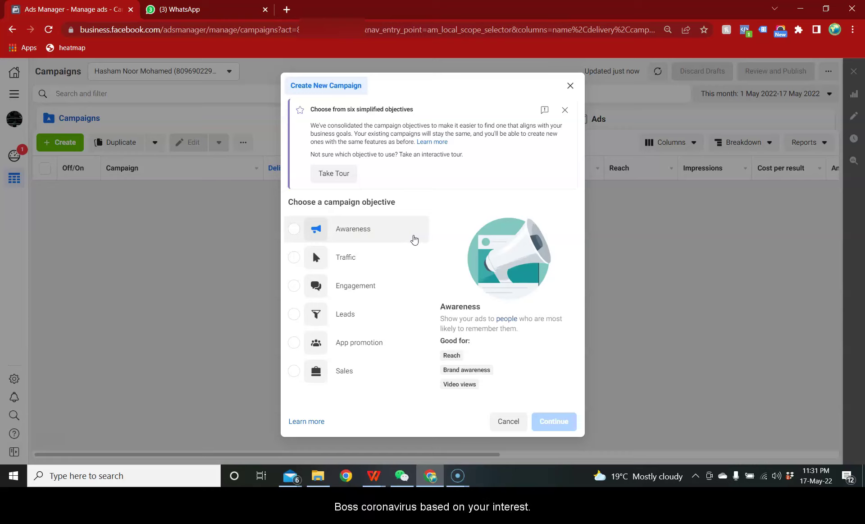
click(393, 259)
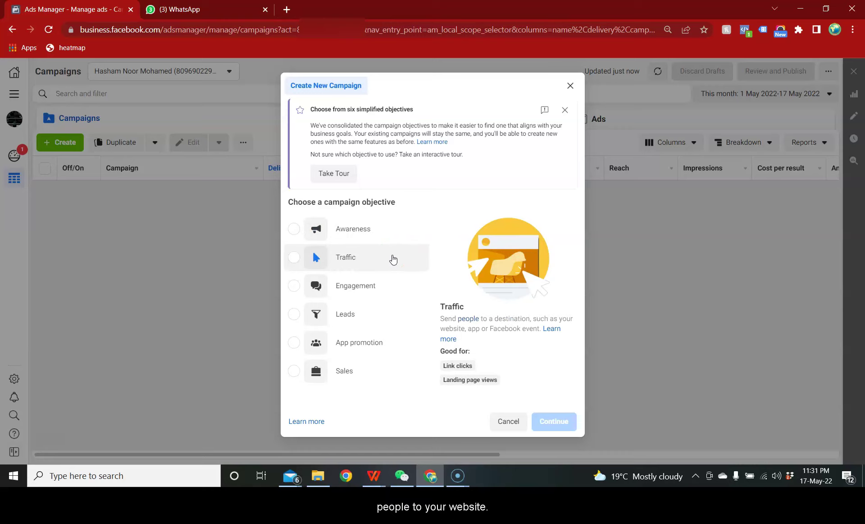
click(361, 262)
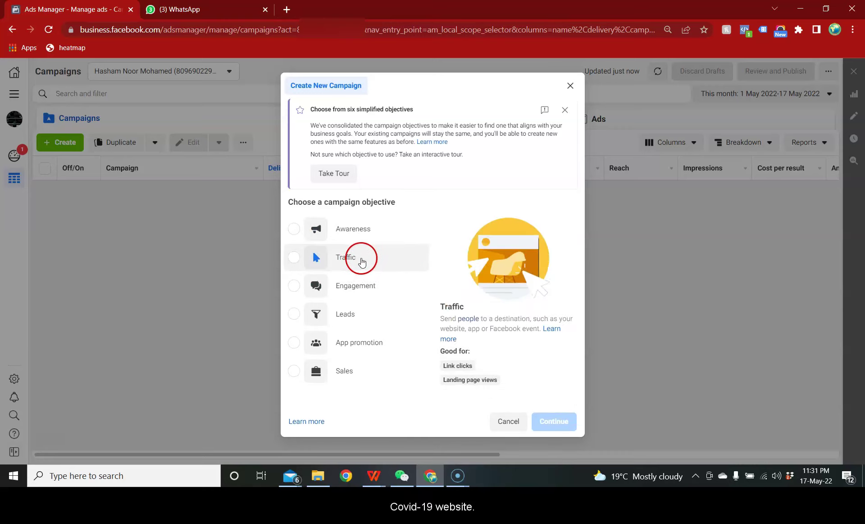
click(425, 263)
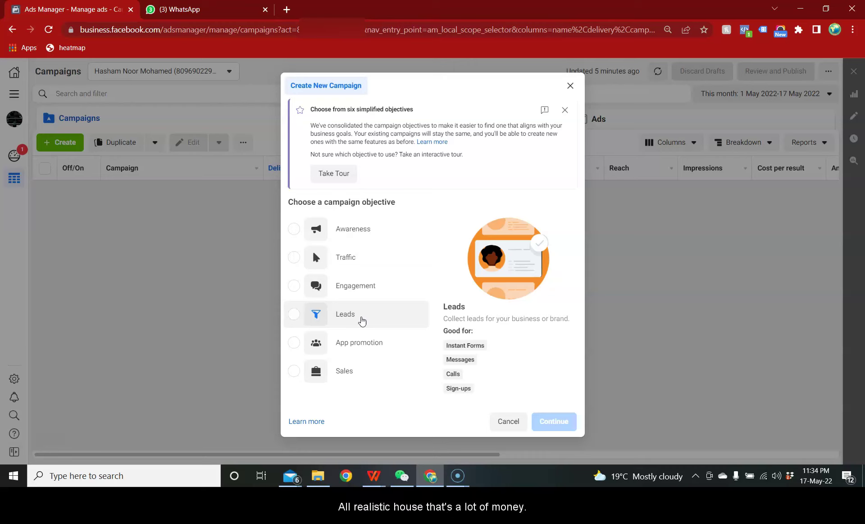
click(361, 321)
click(374, 354)
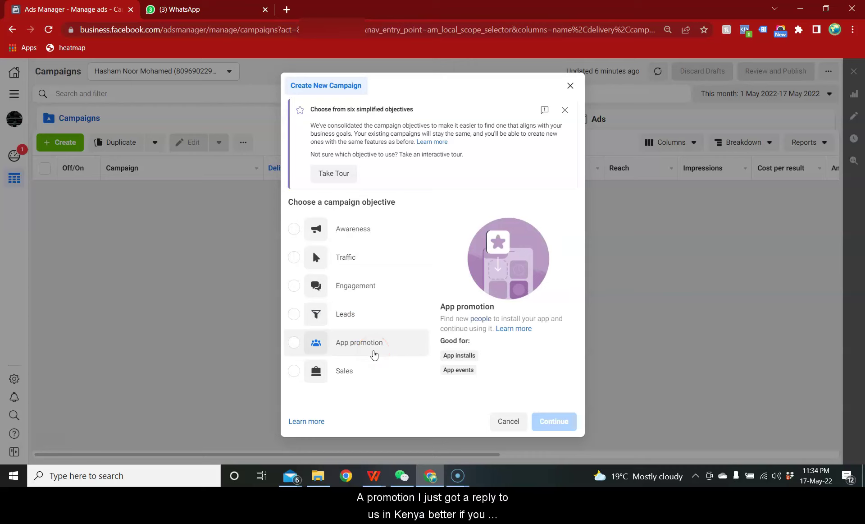
click(361, 354)
click(371, 349)
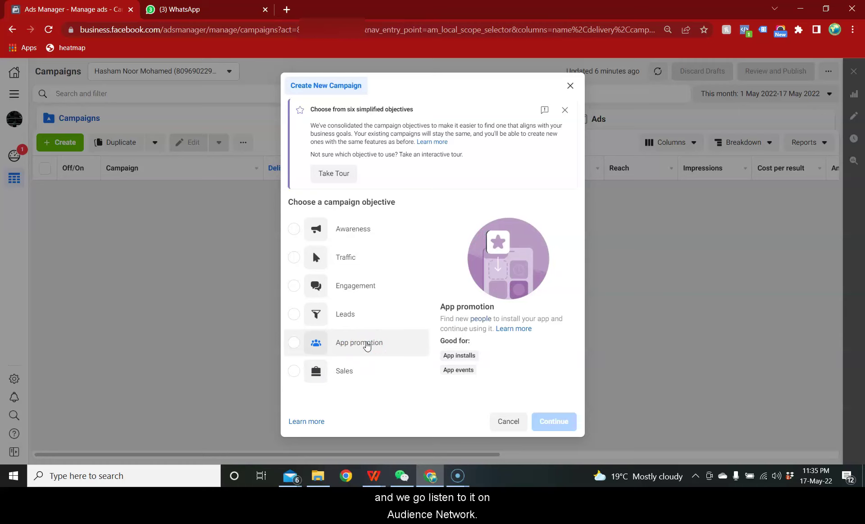
click(366, 346)
click(350, 369)
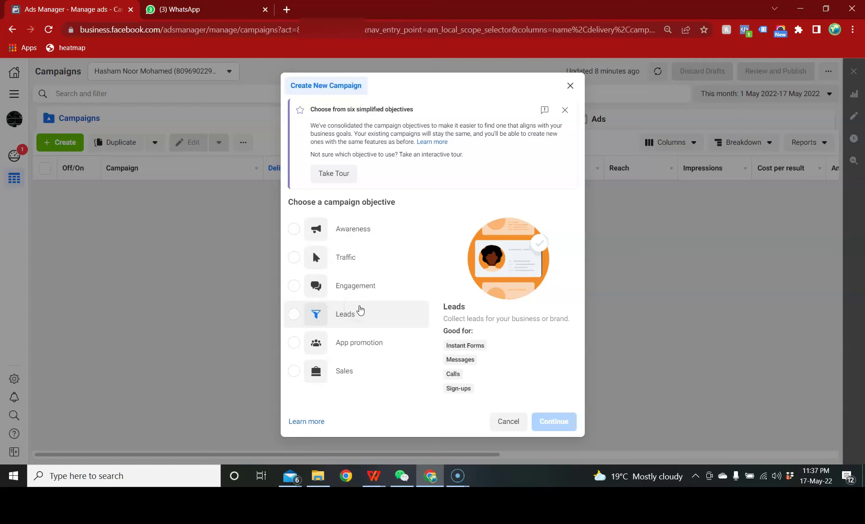
- Preview the App promotion and Sales objectives, then select Sales
click(368, 352)
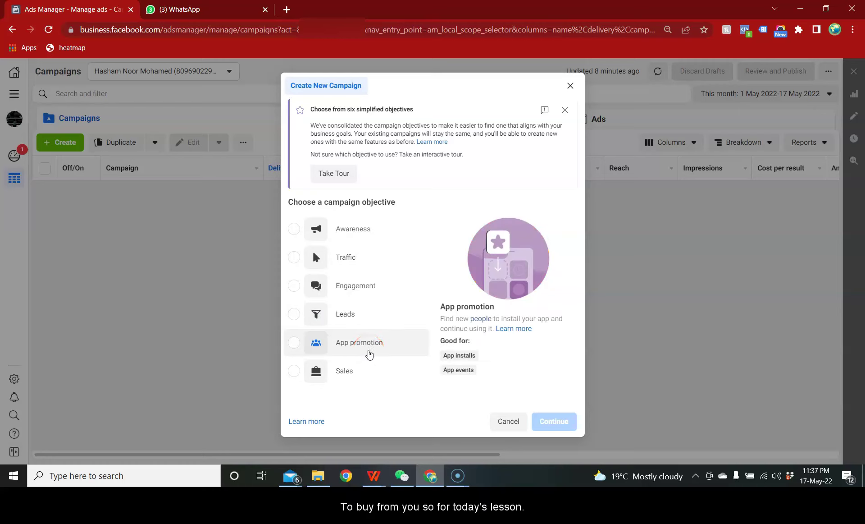
click(372, 372)
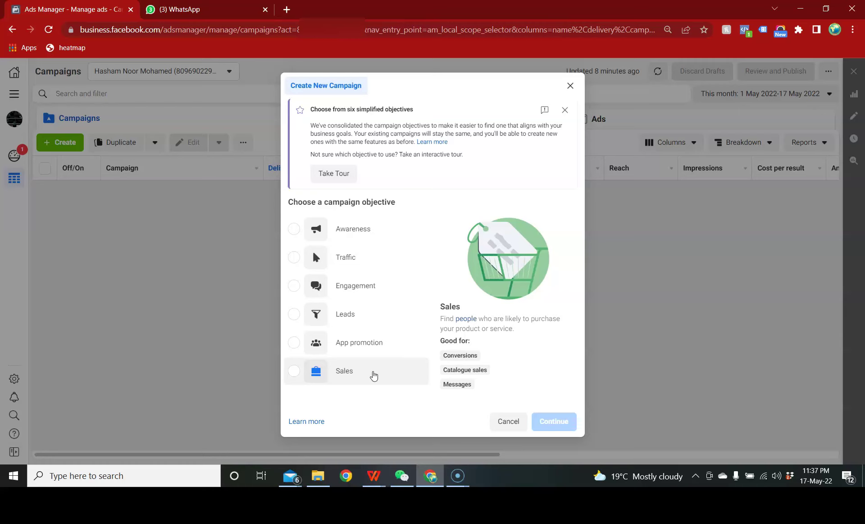
click(374, 375)
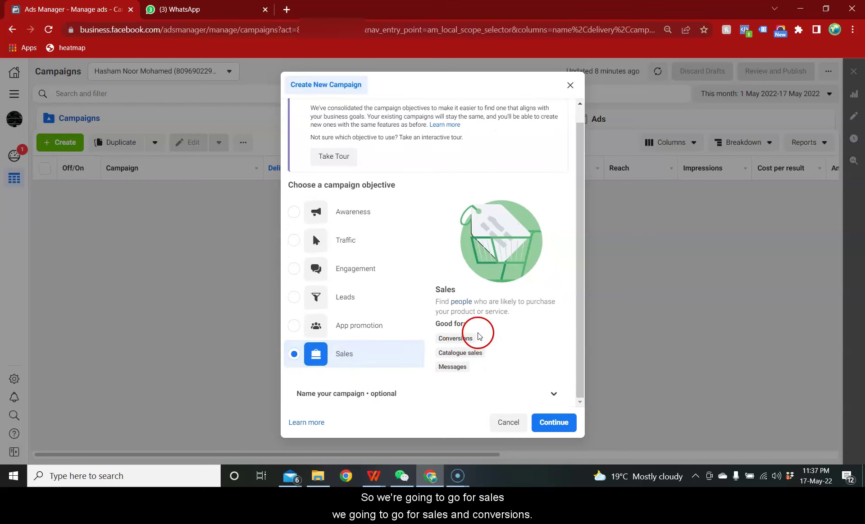
- Expand the naming section, enter 'Washing machine STUDS' as the campaign name, and continue
click(555, 394)
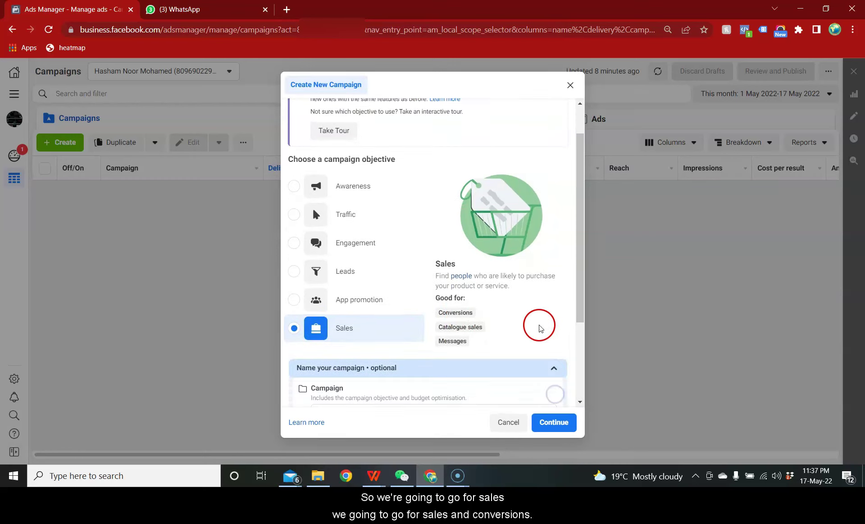
click(419, 324)
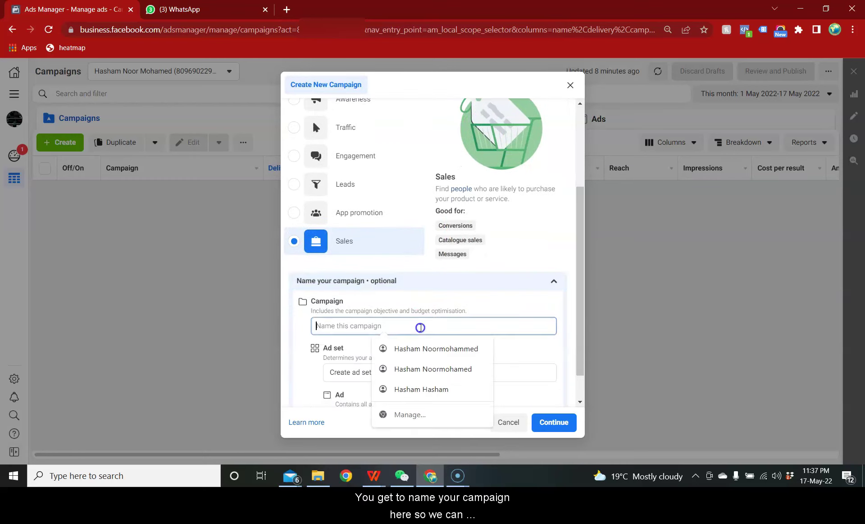
text(Was)
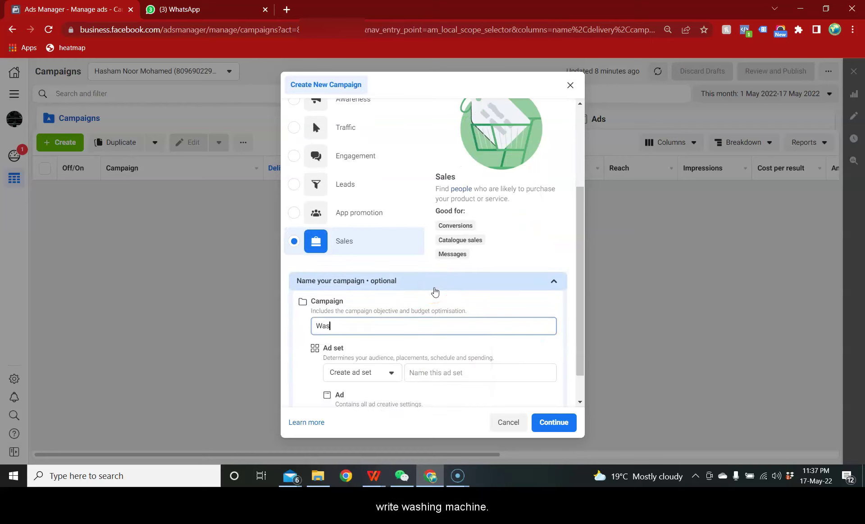
text(hing mach)
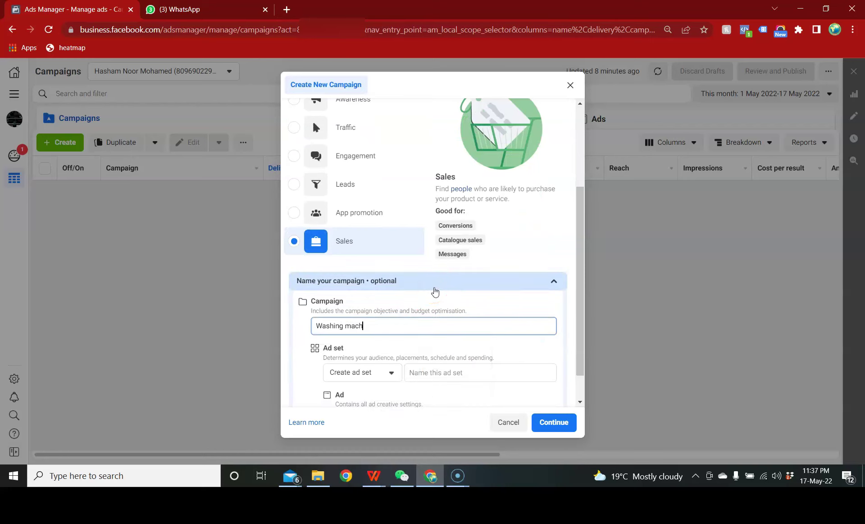
text(ine STU)
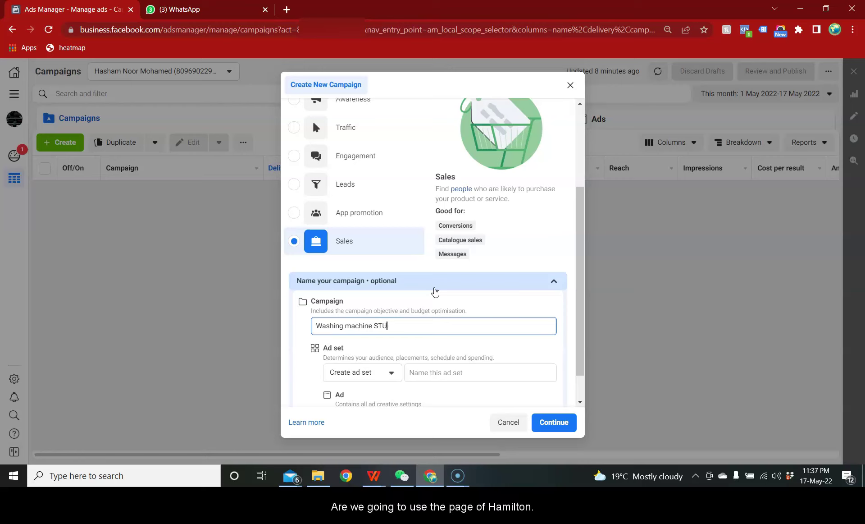
text(DS)
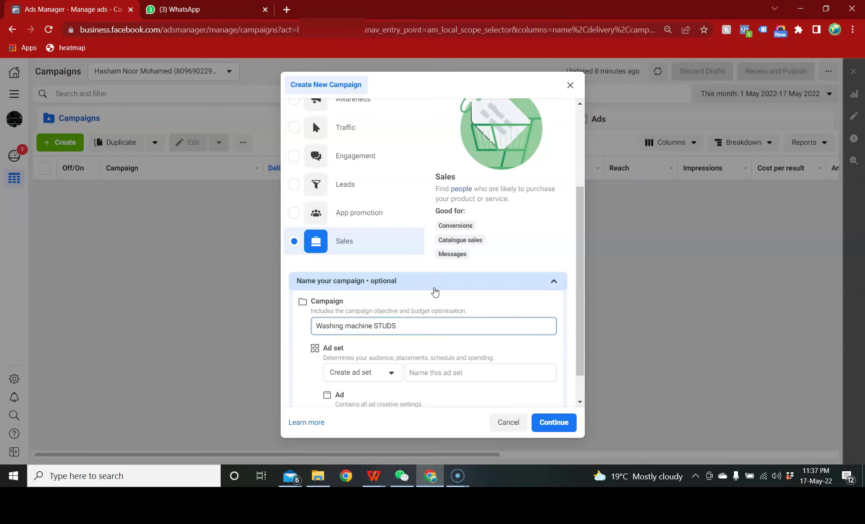
scroll(434, 291, down, 1)
click(432, 318)
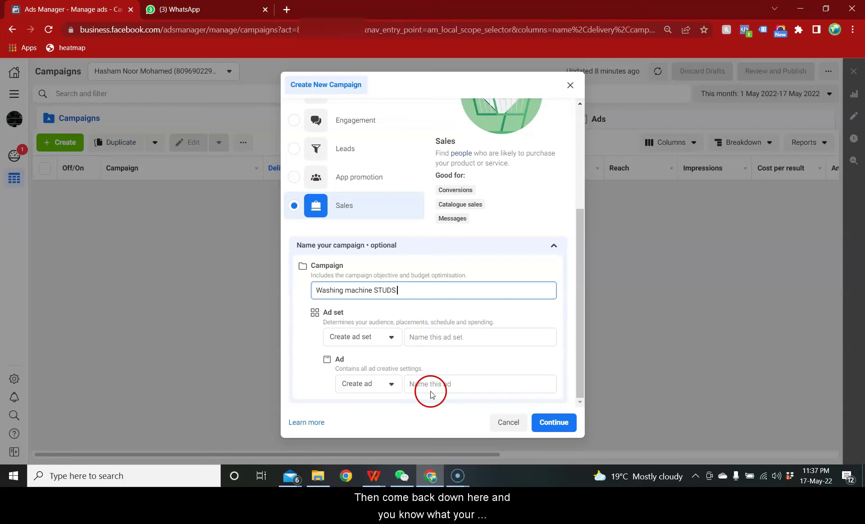
scroll(427, 372, up, 3)
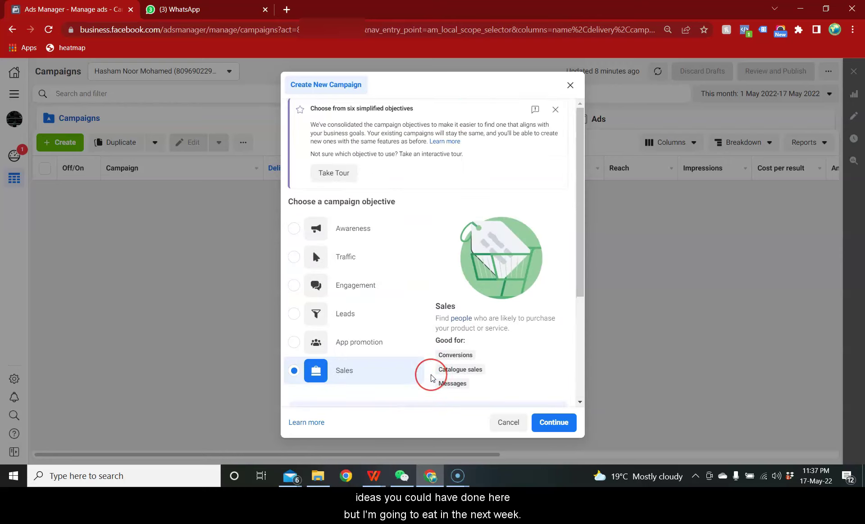
scroll(431, 378, down, 1)
scroll(432, 378, down, 2)
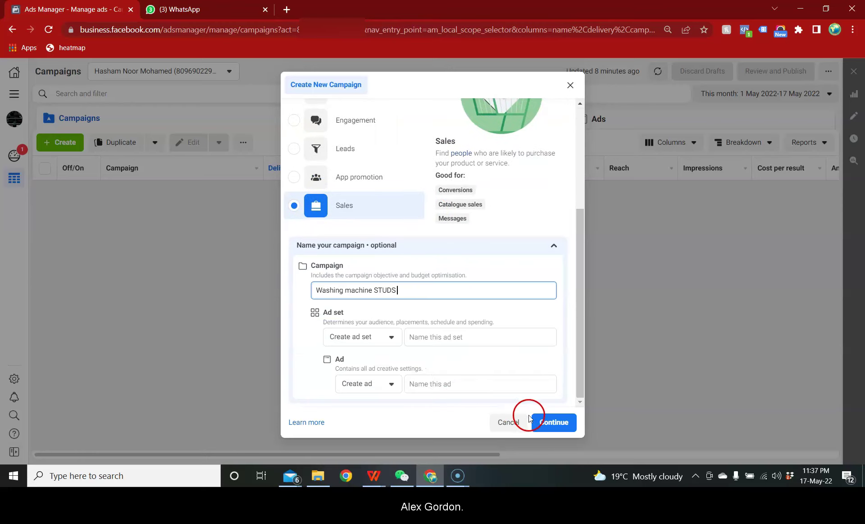
click(541, 424)
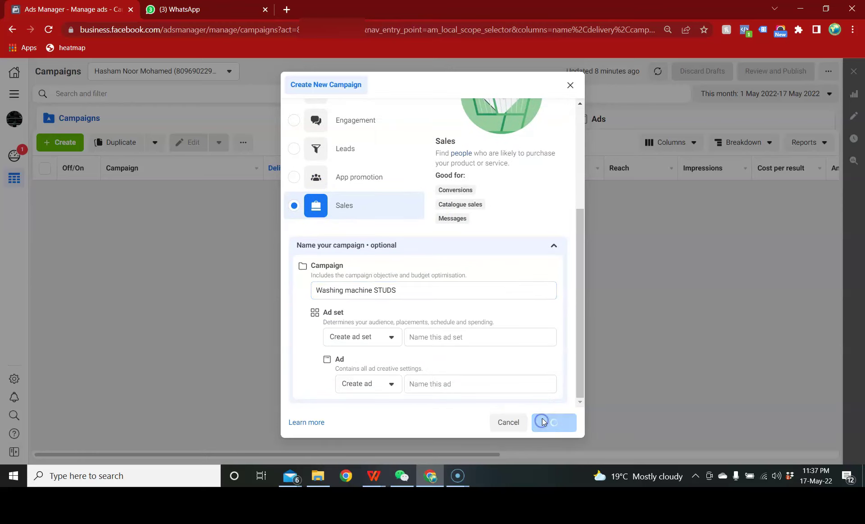